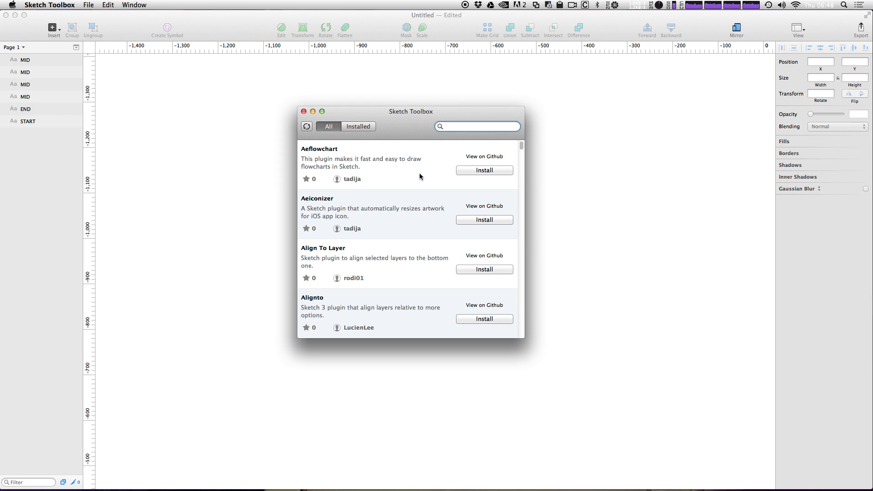
Step: Search the plugin catalogue for "flow" and install the Aeflowchart plugin
{"action": "left_click_drag", "start_coordinate": [411, 113], "coordinate": [446, 116]}
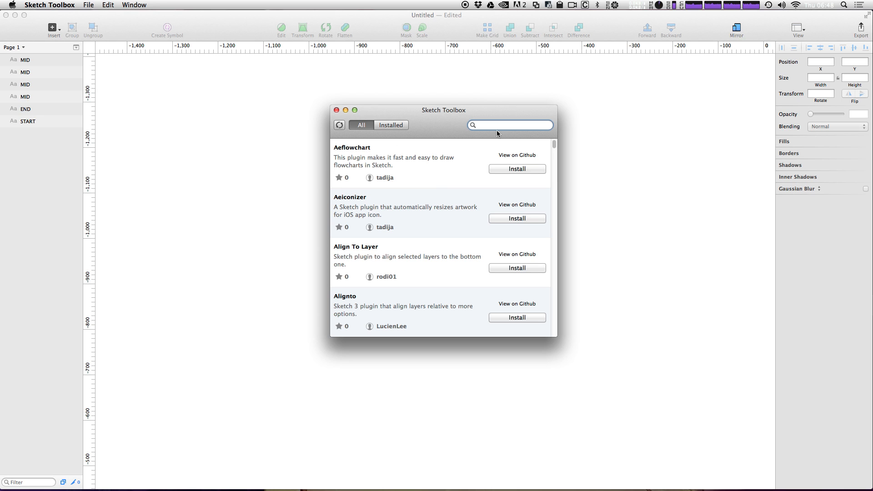
{"action": "type", "text": "flow"}
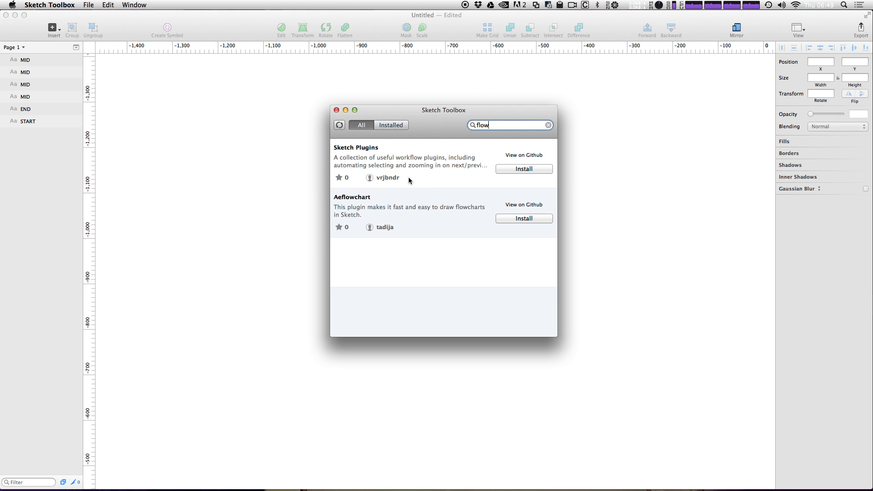
{"action": "left_click", "coordinate": [516, 220]}
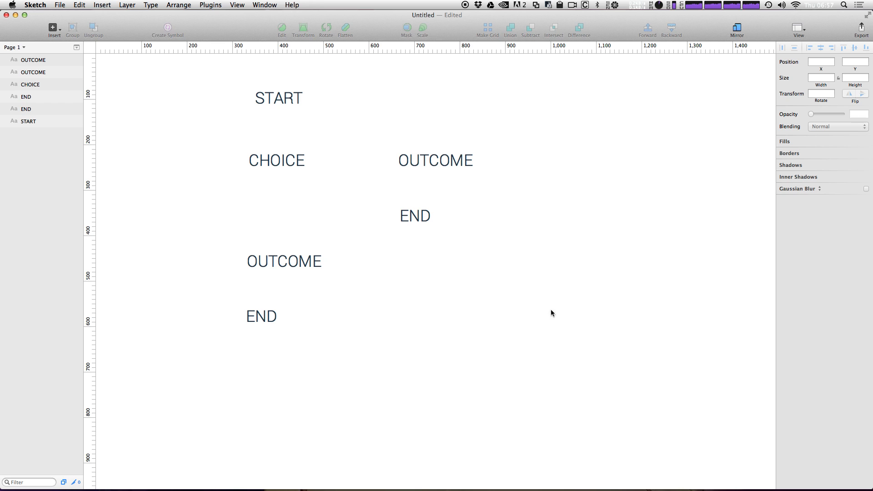
{"action": "left_click", "coordinate": [266, 95]}
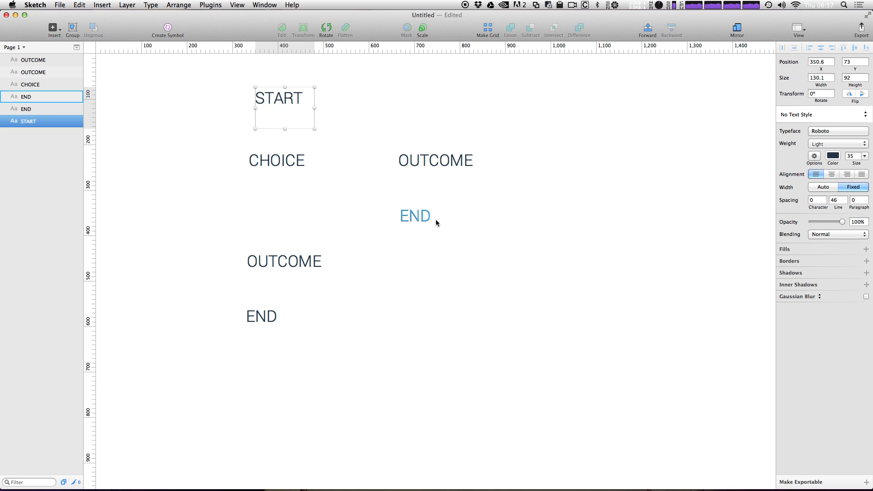
{"action": "left_click", "coordinate": [273, 160]}
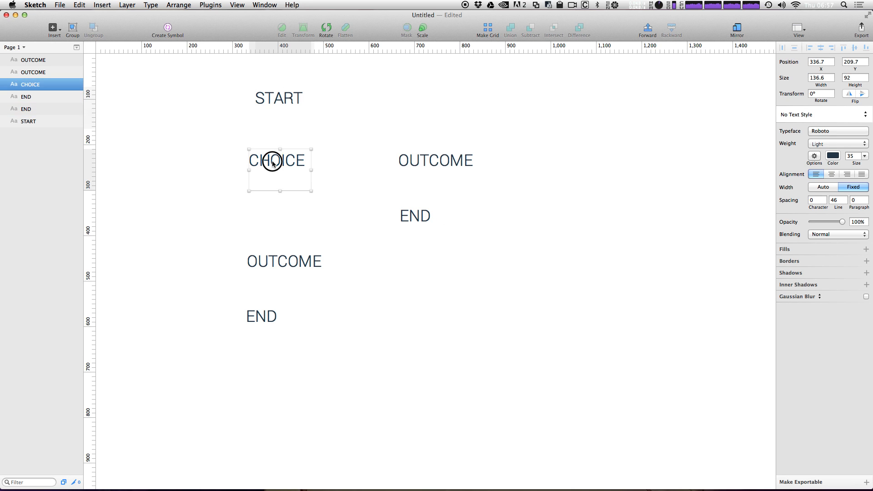
{"action": "left_click", "coordinate": [437, 162]}
{"action": "left_click", "coordinate": [269, 276]}
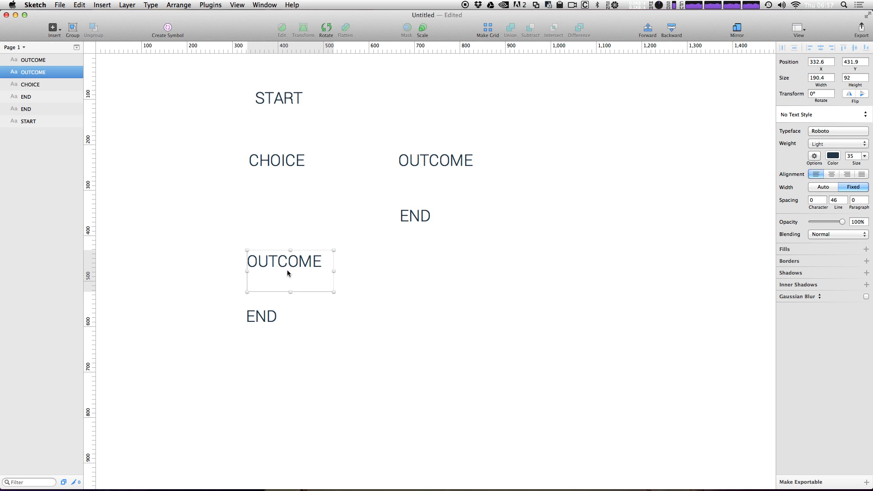
{"action": "left_click", "coordinate": [291, 178]}
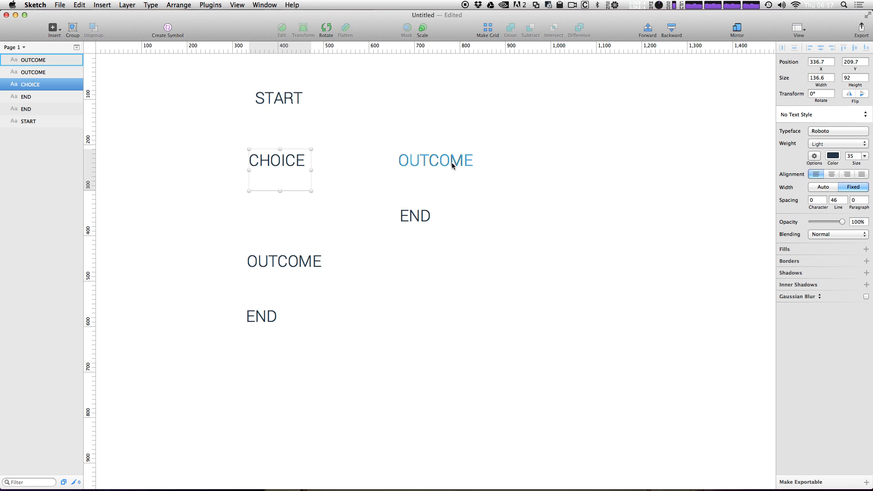
{"action": "left_click", "coordinate": [249, 321]}
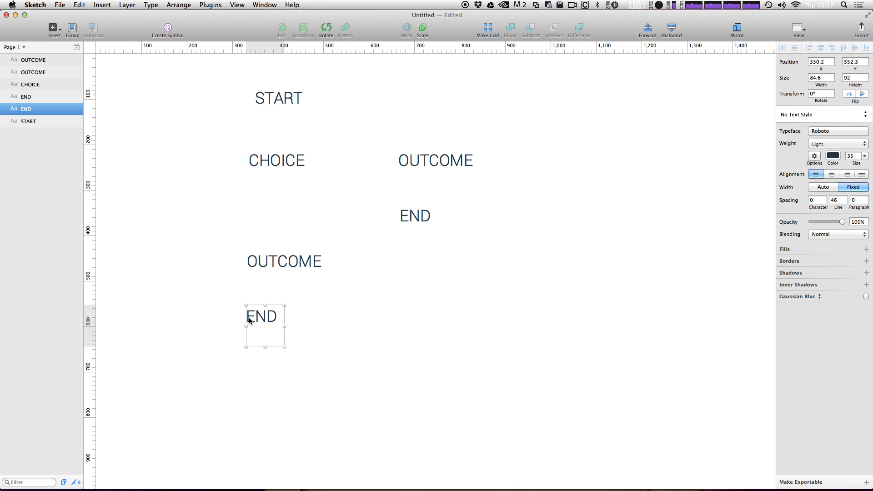
Step: Nudge the END label beneath the right-hand OUTCOME, and convert START and both END labels into Aeflowchart StartEnd shapes
{"action": "mouse_move", "coordinate": [417, 217]}
{"action": "left_mouse_down"}
{"action": "mouse_move", "coordinate": [462, 215]}
{"action": "mouse_move", "coordinate": [433, 223]}
{"action": "left_mouse_up"}
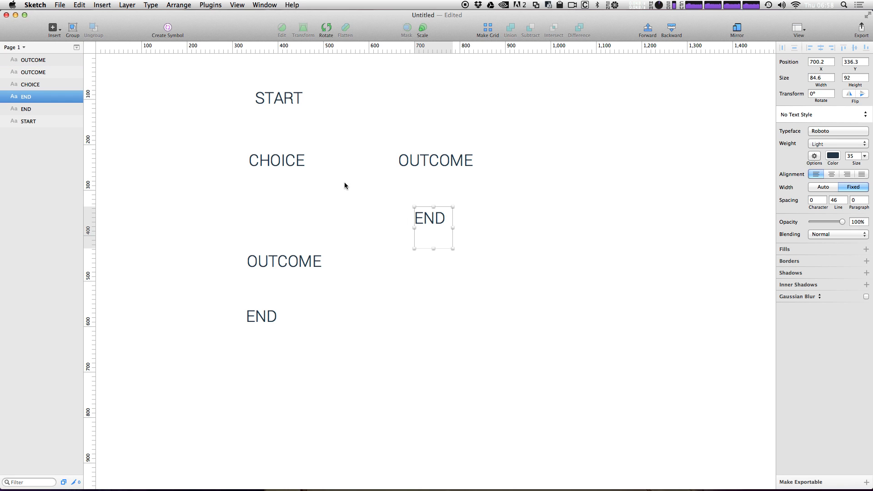
{"action": "left_click", "coordinate": [259, 318], "text": "shift"}
{"action": "left_click", "coordinate": [279, 99], "text": "shift"}
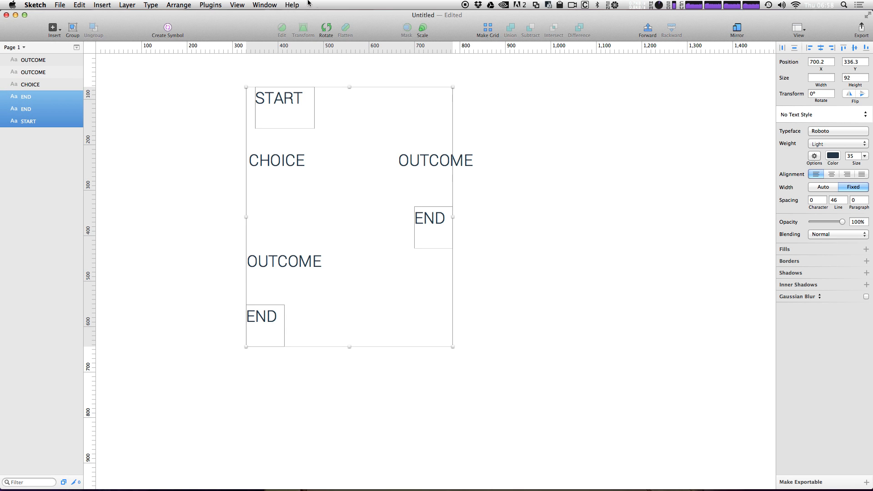
{"action": "left_click", "coordinate": [224, 5]}
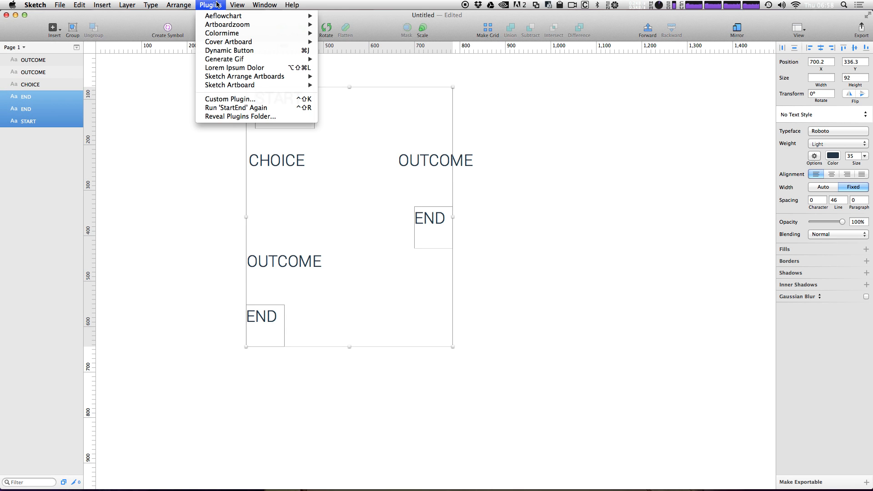
{"action": "mouse_move", "coordinate": [223, 16]}
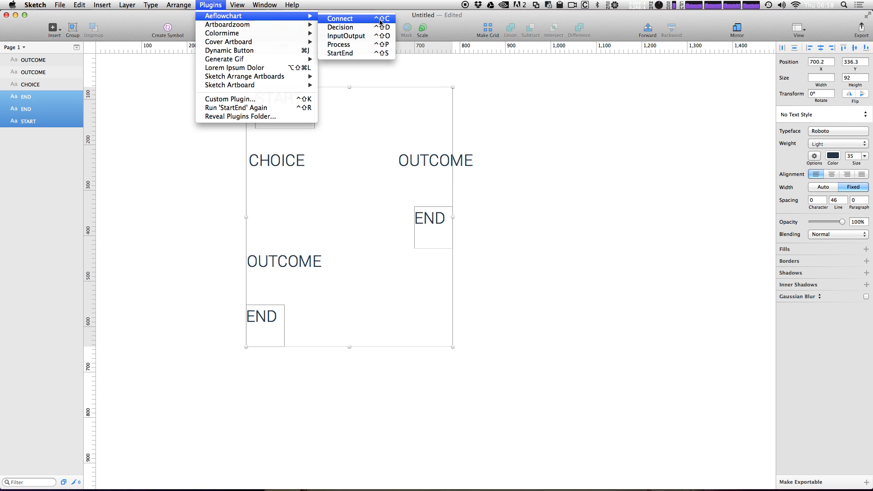
{"action": "left_click", "coordinate": [367, 53]}
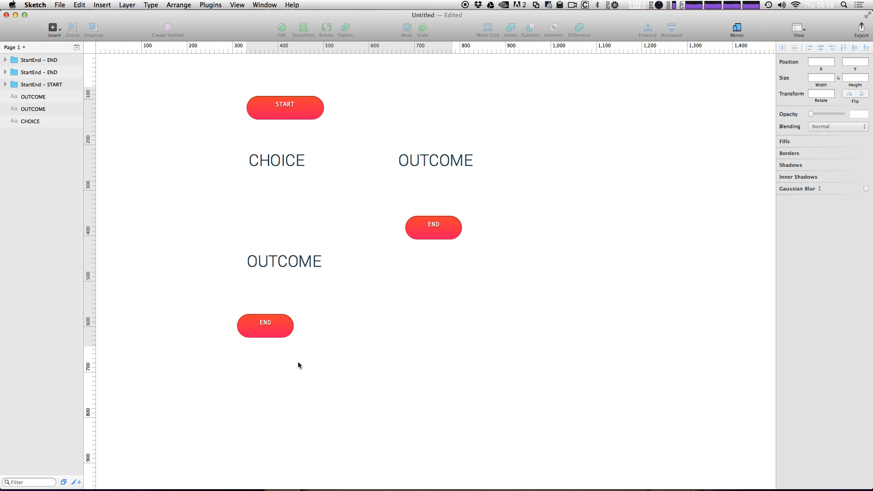
Step: Convert the CHOICE label into an Aeflowchart Decision shape
{"action": "left_click", "coordinate": [288, 160]}
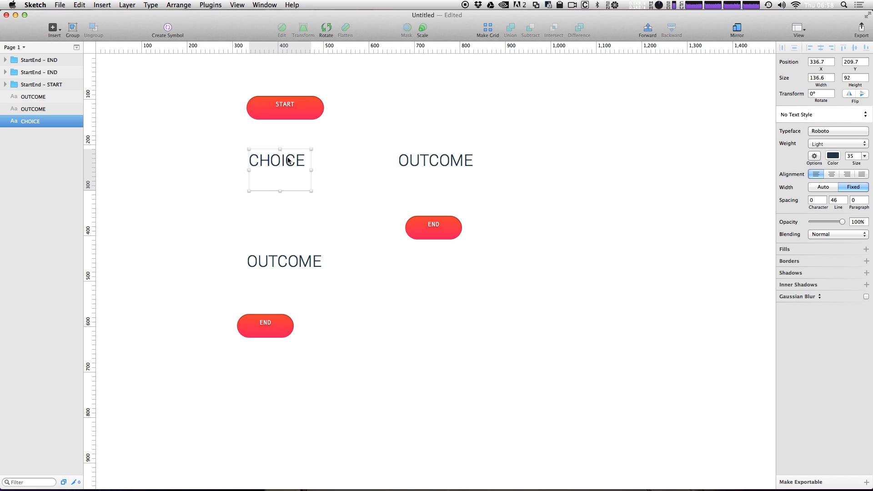
{"action": "left_click", "coordinate": [179, 5]}
{"action": "mouse_move", "coordinate": [210, 5]}
{"action": "mouse_move", "coordinate": [254, 16]}
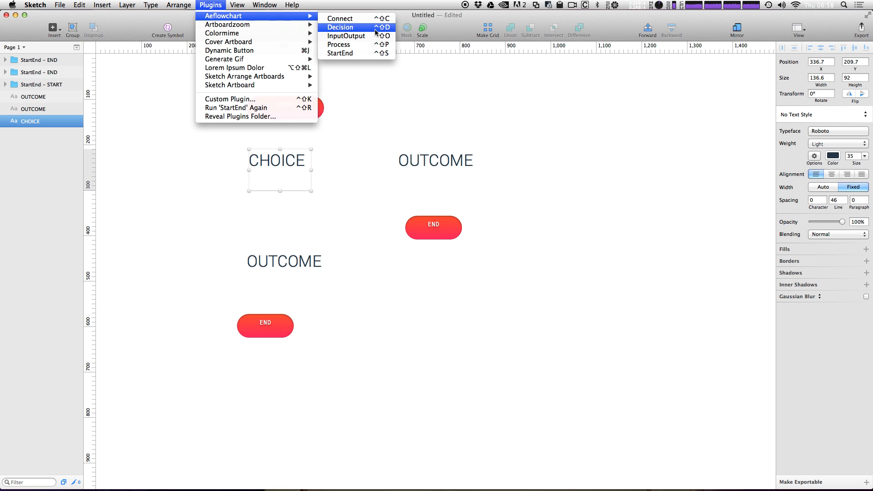
{"action": "left_click", "coordinate": [376, 31]}
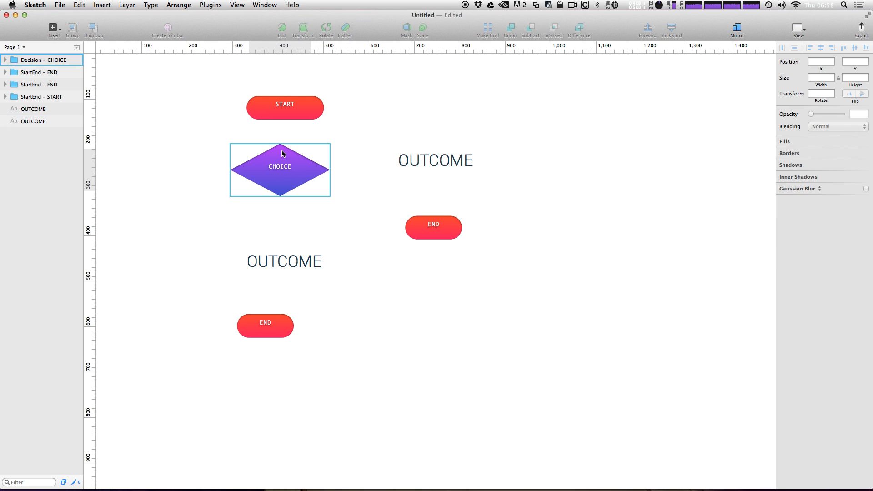
{"action": "left_click", "coordinate": [280, 203]}
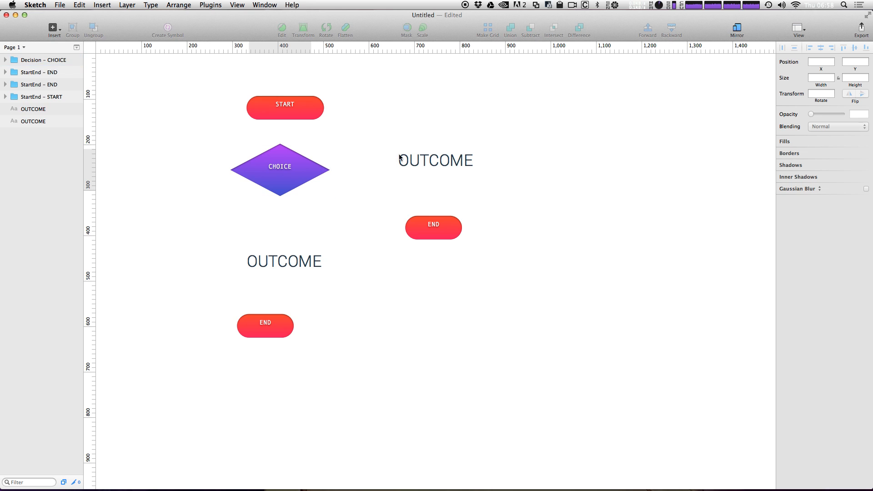
Step: Convert both OUTCOME labels into Aeflowchart Process shapes
{"action": "left_click", "coordinate": [304, 257]}
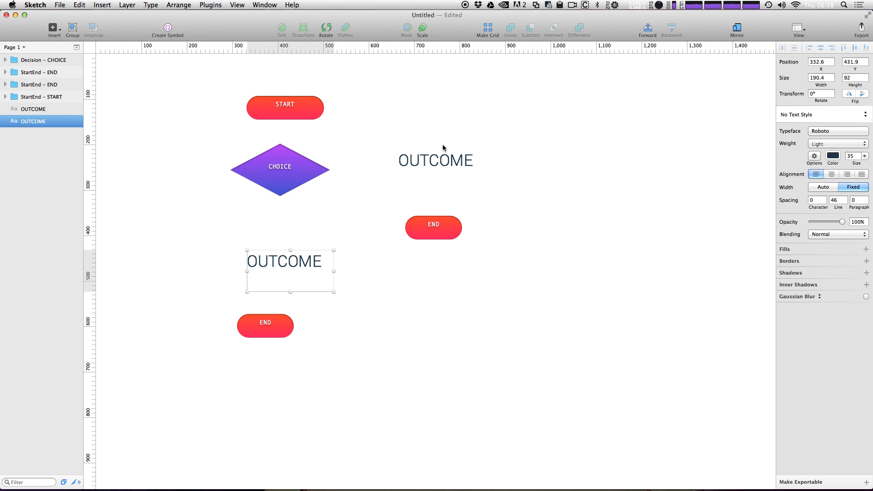
{"action": "left_click", "coordinate": [432, 159], "text": "shift"}
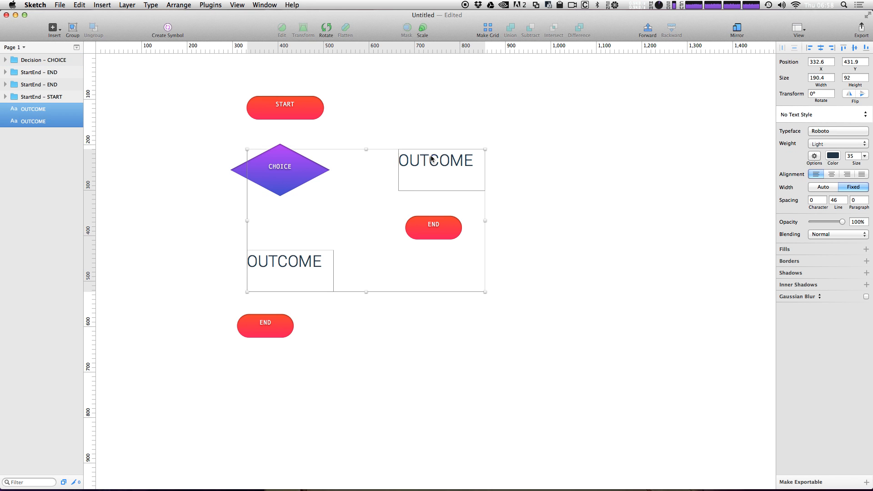
{"action": "left_click", "coordinate": [221, 4]}
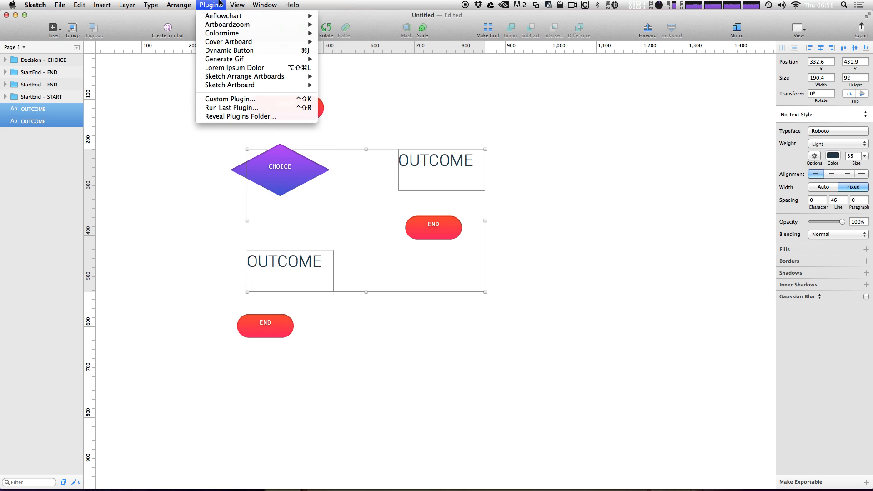
{"action": "mouse_move", "coordinate": [291, 15]}
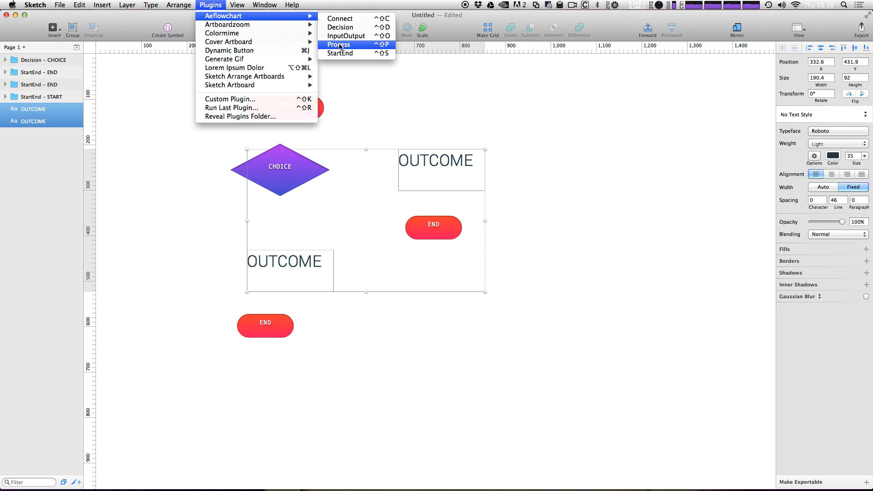
{"action": "left_click", "coordinate": [339, 44]}
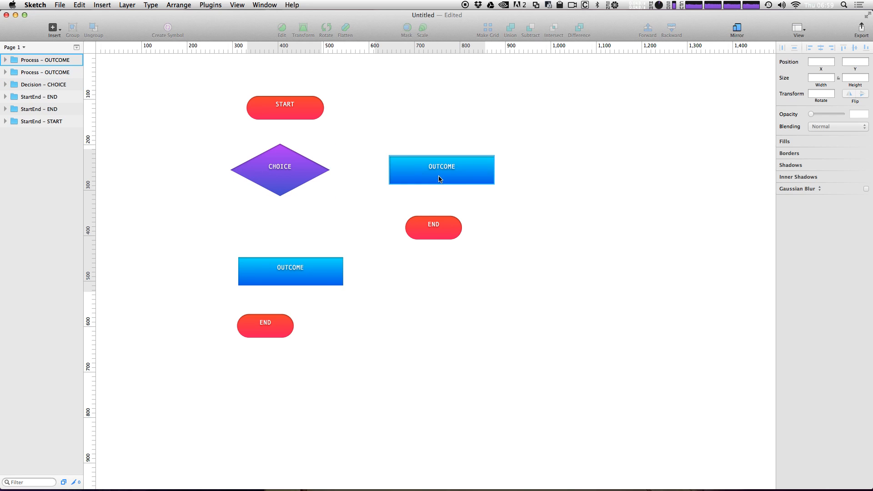
Step: Shift the right-hand END shape to about X 738, Y 353, and connect START, CHOICE, the lower OUTCOME and the lower END with Aeflowchart
{"action": "left_click_drag", "start_coordinate": [435, 235], "coordinate": [462, 235]}
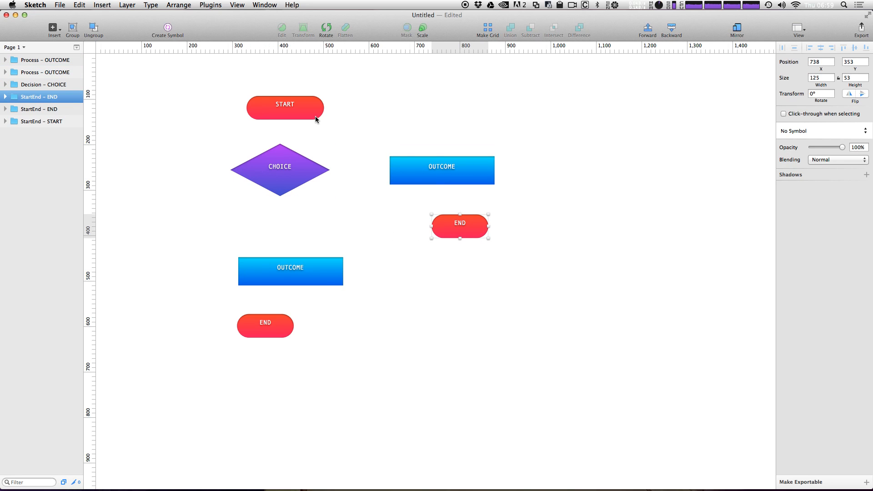
{"action": "left_click_drag", "start_coordinate": [214, 78], "coordinate": [309, 385]}
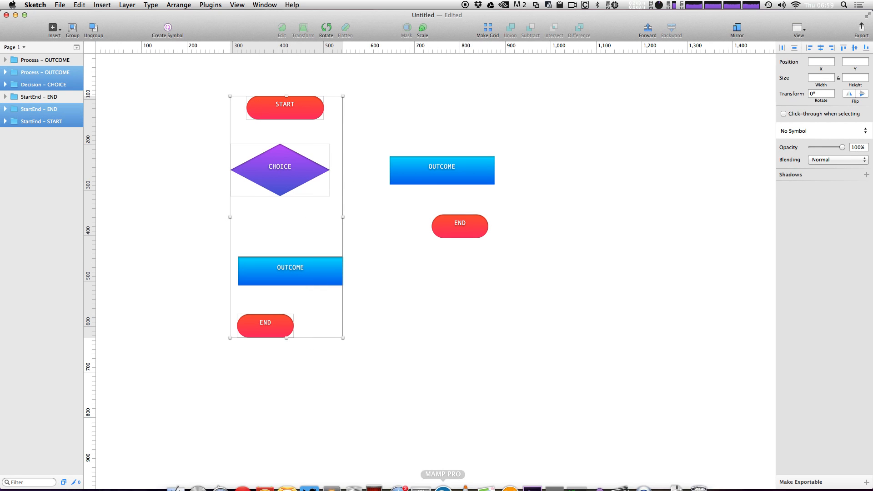
{"action": "left_click", "coordinate": [210, 5]}
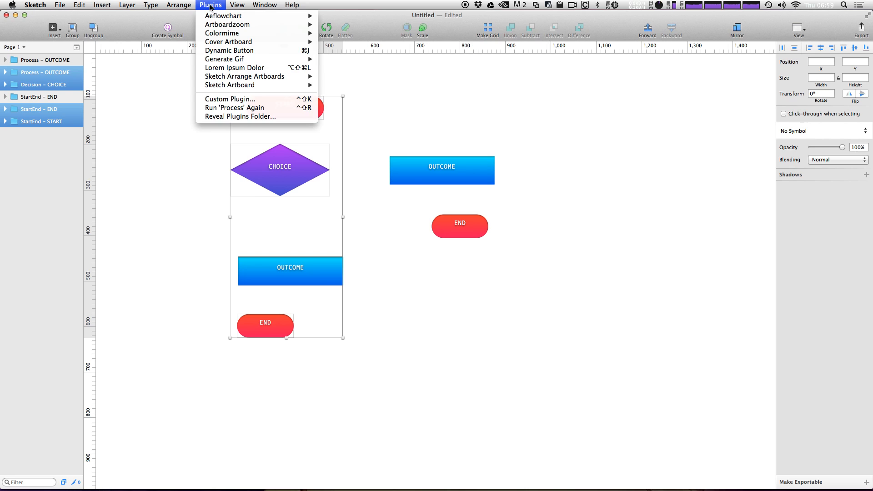
{"action": "left_click", "coordinate": [390, 273]}
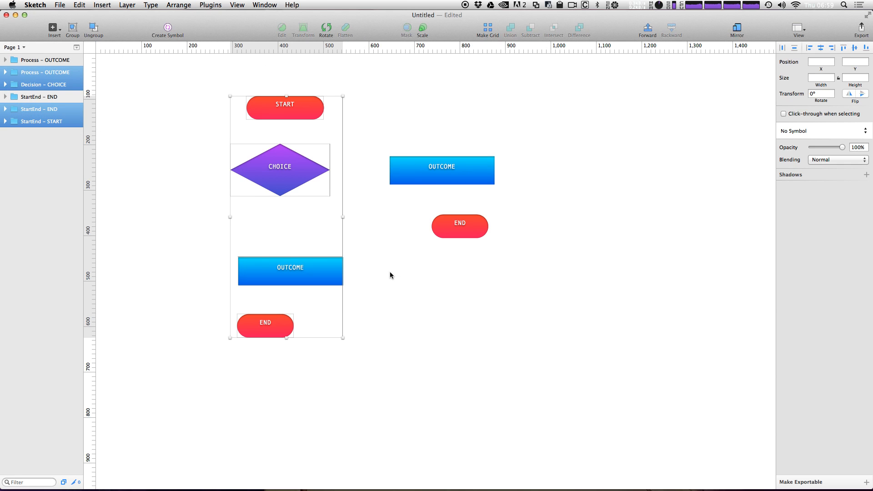
{"action": "key", "text": "ctrl+shift+c"}
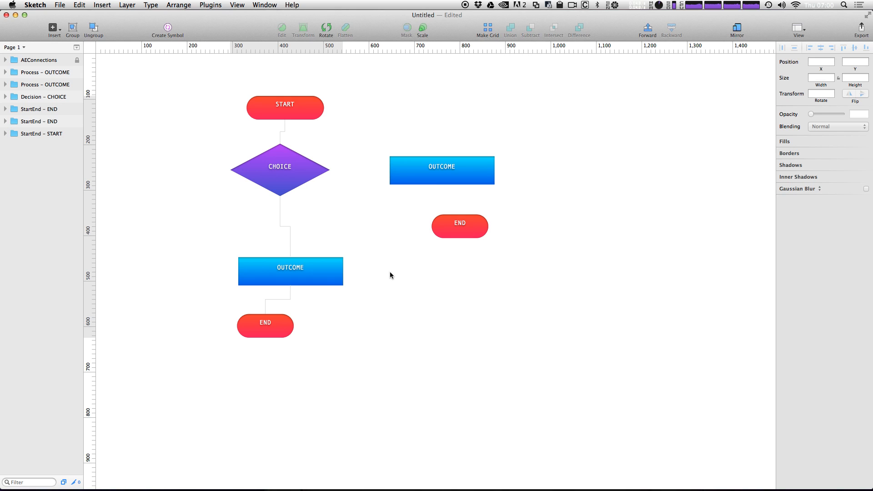
{"action": "left_click", "coordinate": [292, 226]}
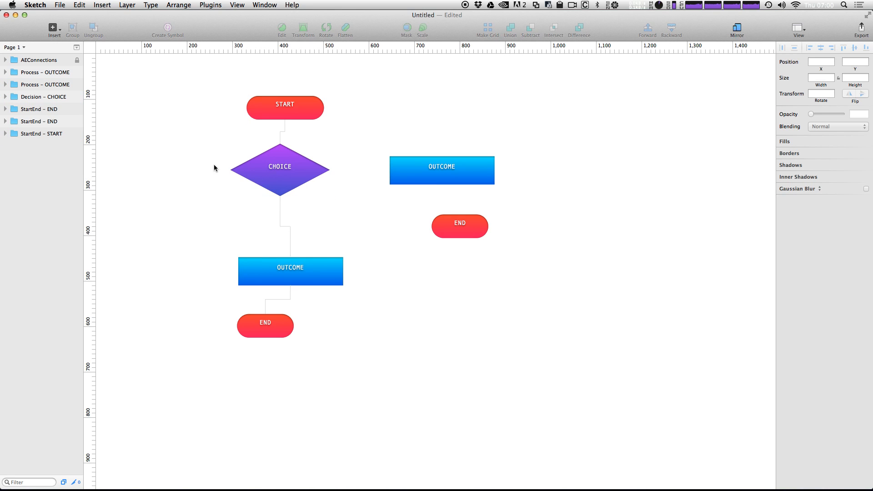
Step: Connect the CHOICE diamond, the right-hand OUTCOME and the END shape beneath it with Aeflowchart connectors
{"action": "left_click_drag", "start_coordinate": [175, 160], "coordinate": [495, 173]}
{"action": "left_click", "coordinate": [443, 221], "text": "shift"}
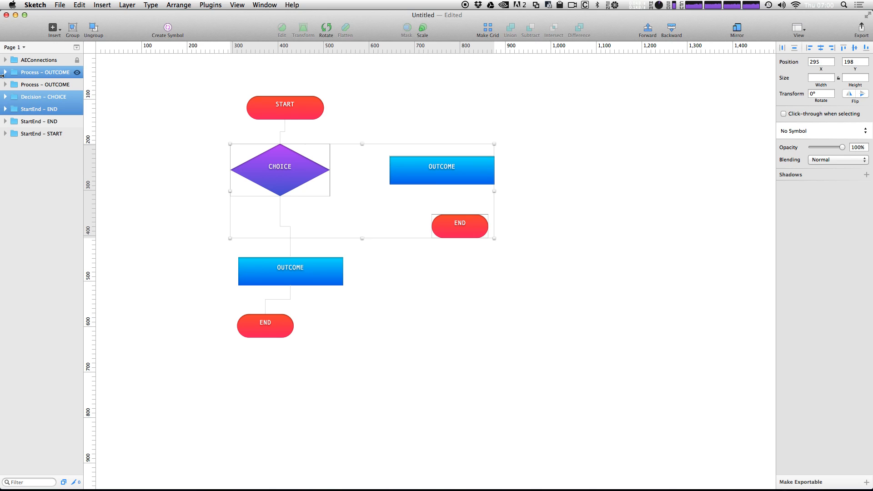
{"action": "key", "text": "ctrl+alt+super+c"}
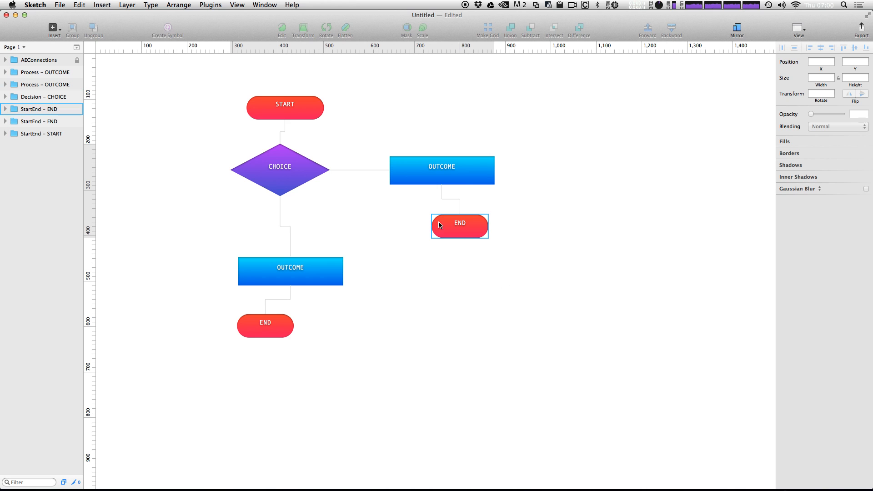
Step: Delete the right-hand END shape and move the remaining END shape to between and below the two OUTCOME boxes
{"action": "left_click_drag", "start_coordinate": [446, 225], "coordinate": [429, 282]}
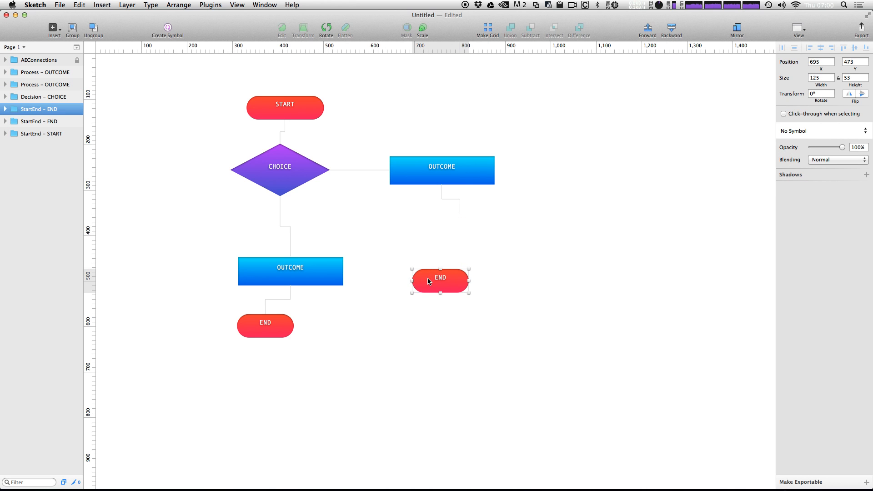
{"action": "key", "text": "BackSpace"}
{"action": "left_click_drag", "start_coordinate": [257, 318], "coordinate": [386, 302]}
{"action": "left_click", "coordinate": [460, 155]}
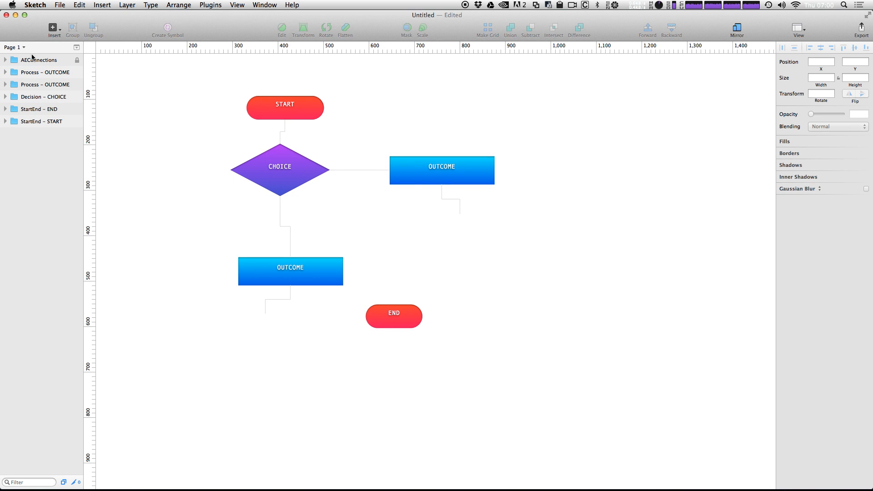
Step: Unlock and expand the AEConnections group, and delete the two loose connectors leading out of the OUTCOME boxes
{"action": "left_click", "coordinate": [50, 62]}
{"action": "left_click", "coordinate": [80, 62]}
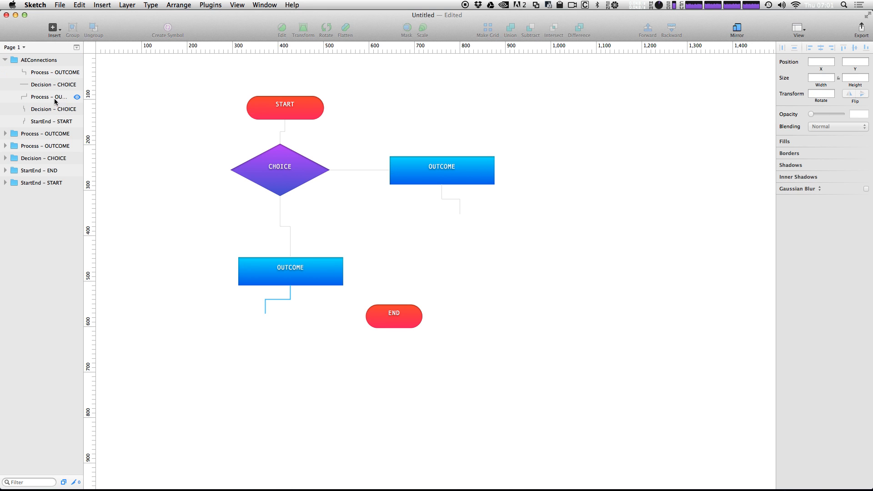
{"action": "left_click", "coordinate": [55, 101]}
{"action": "key", "text": "BackSpace"}
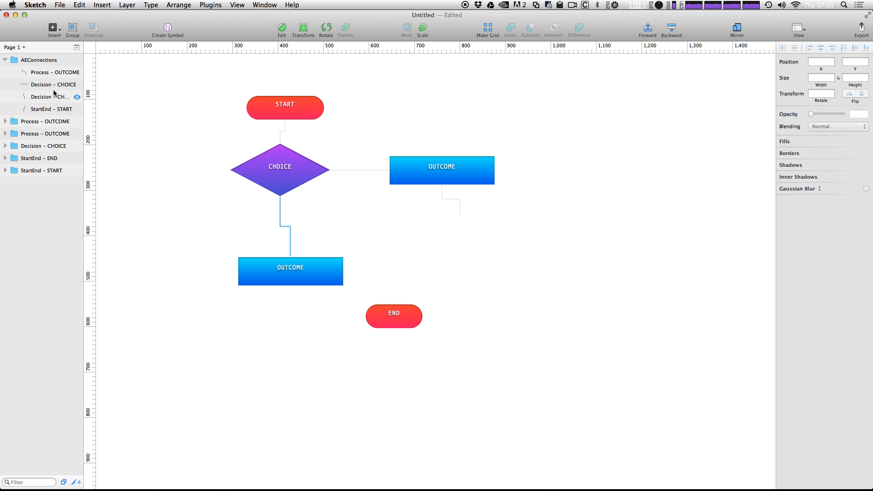
{"action": "left_click", "coordinate": [55, 73]}
{"action": "key", "text": "BackSpace"}
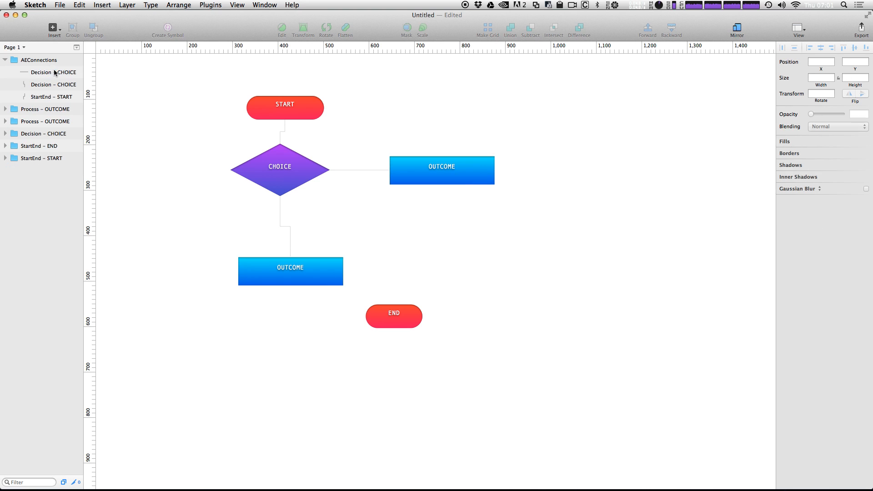
Step: Collapse the AEConnections group in the layer list
{"action": "left_click", "coordinate": [5, 59]}
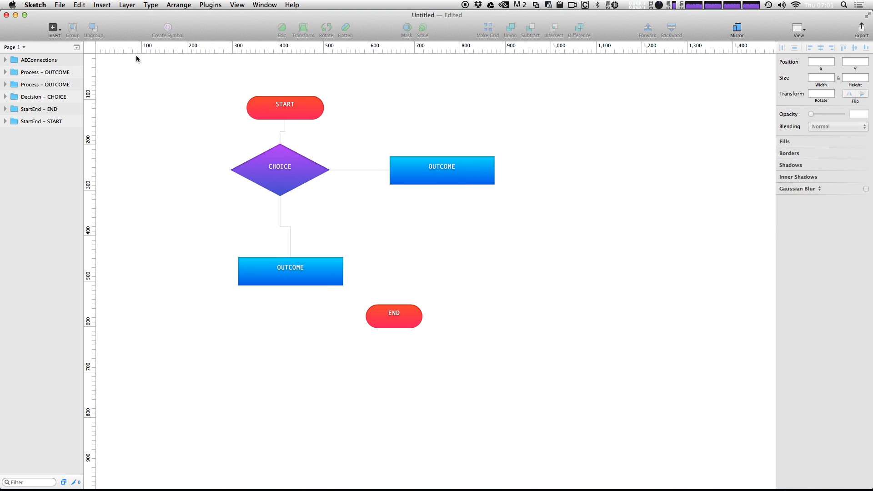
{"action": "left_click", "coordinate": [77, 60]}
{"action": "left_click", "coordinate": [79, 61]}
{"action": "left_click", "coordinate": [75, 60]}
{"action": "left_click", "coordinate": [76, 61]}
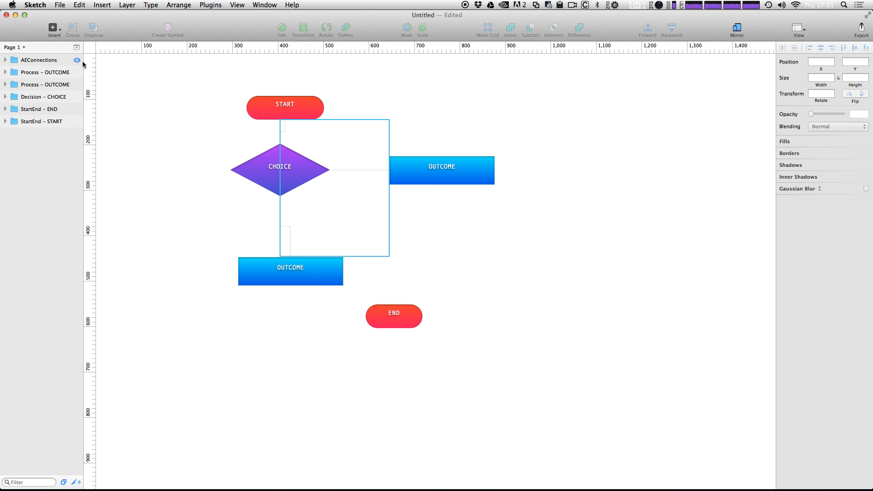
Step: Connect the lower OUTCOME box and the right-hand OUTCOME box to the shared END shape with Aeflowchart connectors
{"action": "left_click_drag", "start_coordinate": [245, 288], "coordinate": [397, 328]}
{"action": "left_click_drag", "start_coordinate": [210, 254], "coordinate": [440, 362]}
{"action": "left_click", "coordinate": [443, 362]}
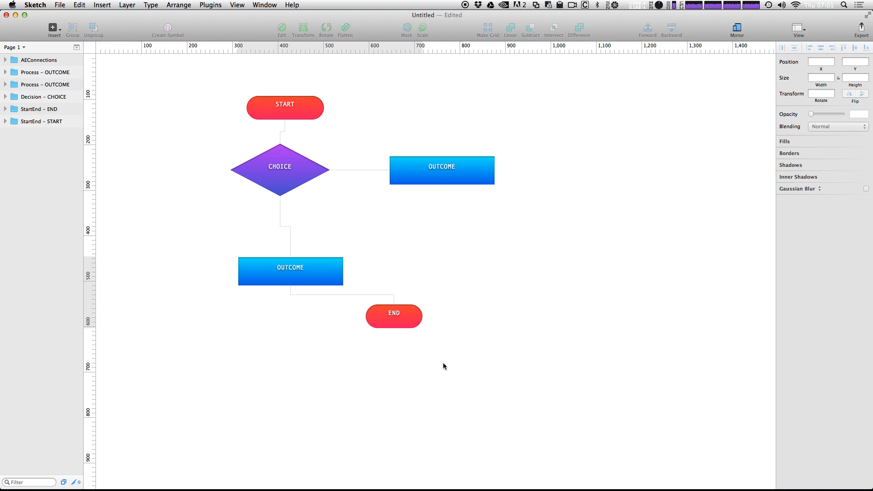
{"action": "left_click_drag", "start_coordinate": [590, 125], "coordinate": [372, 371]}
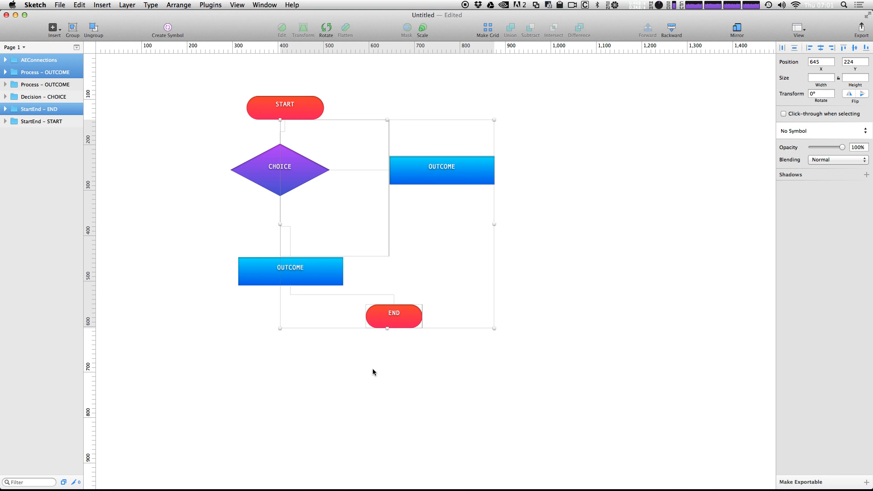
{"action": "key", "text": "ctrl+shift+c"}
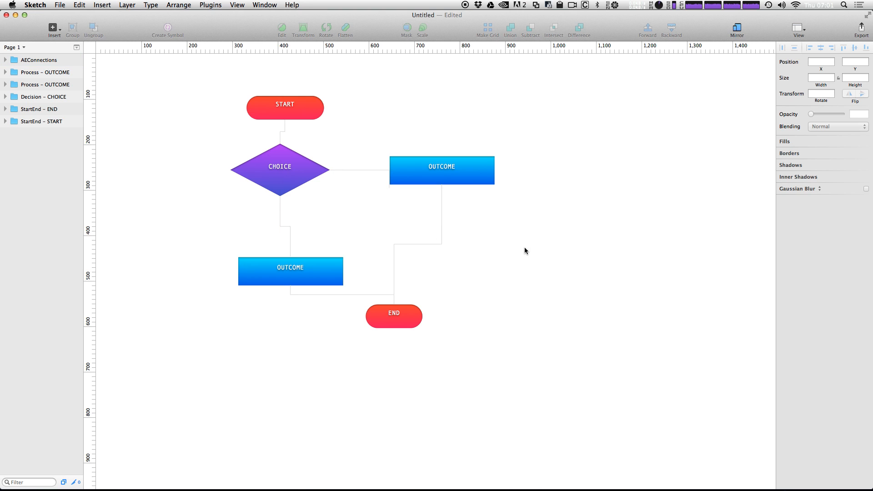
Step: Expand the AEConnections group and set the border colour of all its connectors to black (000000)
{"action": "left_click", "coordinate": [6, 60]}
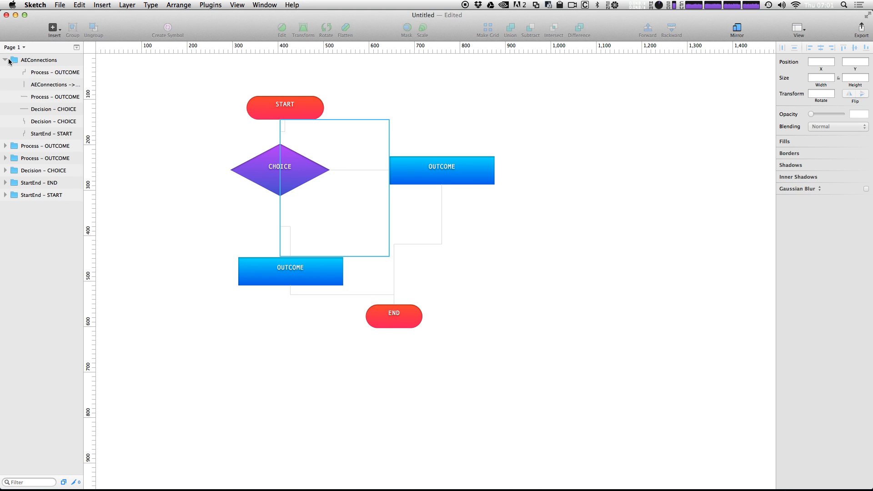
{"action": "left_click", "coordinate": [49, 72]}
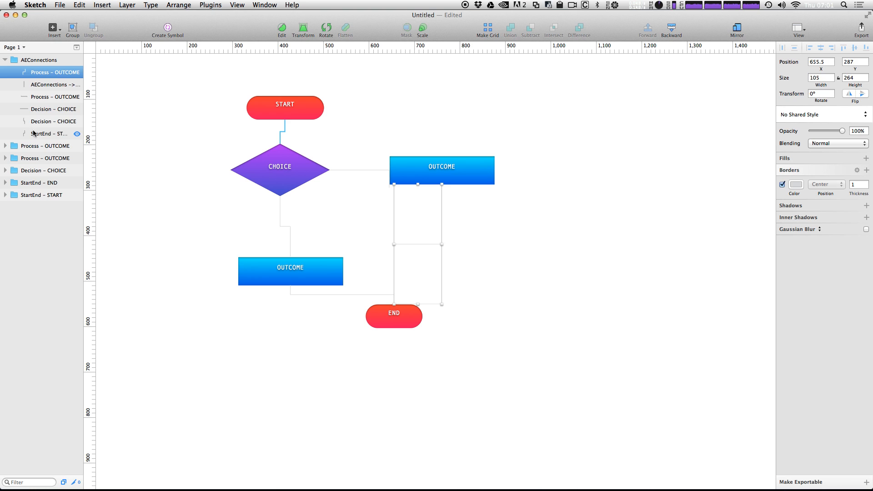
{"action": "left_click", "coordinate": [35, 134], "text": "shift"}
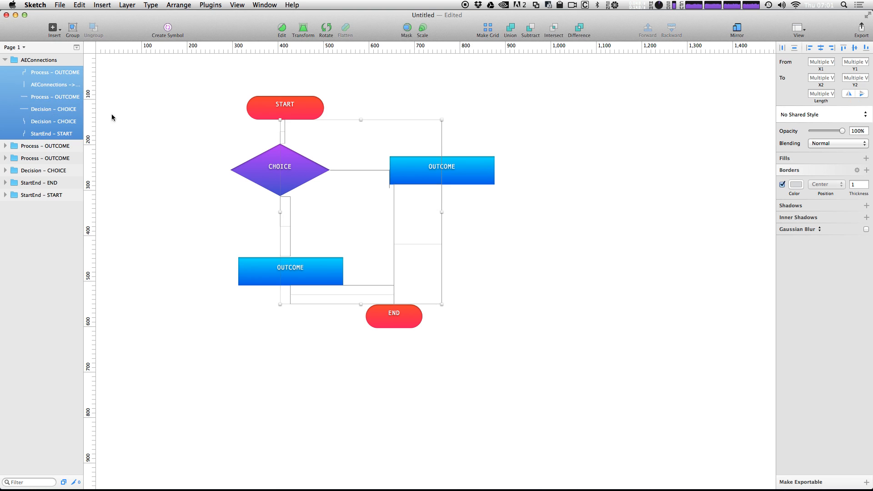
{"action": "left_click", "coordinate": [801, 184]}
{"action": "left_click_drag", "start_coordinate": [805, 244], "coordinate": [761, 298]}
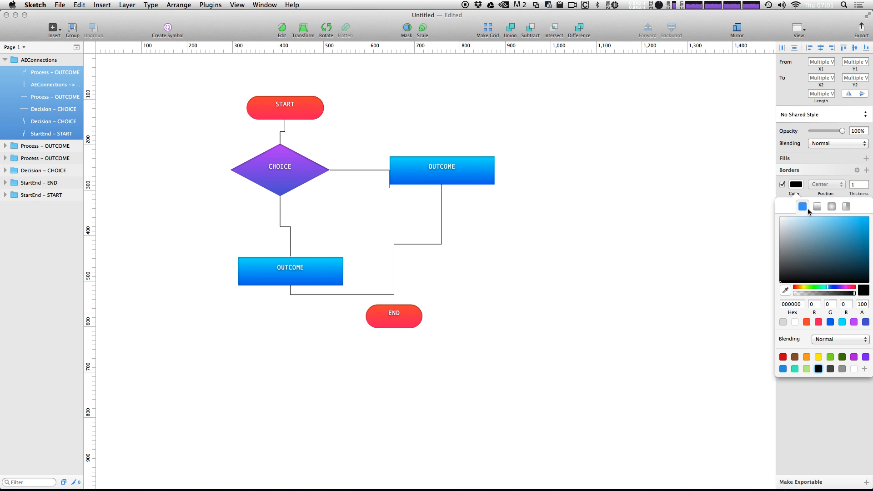
{"action": "key", "text": "Escape"}
{"action": "key", "text": "Escape"}
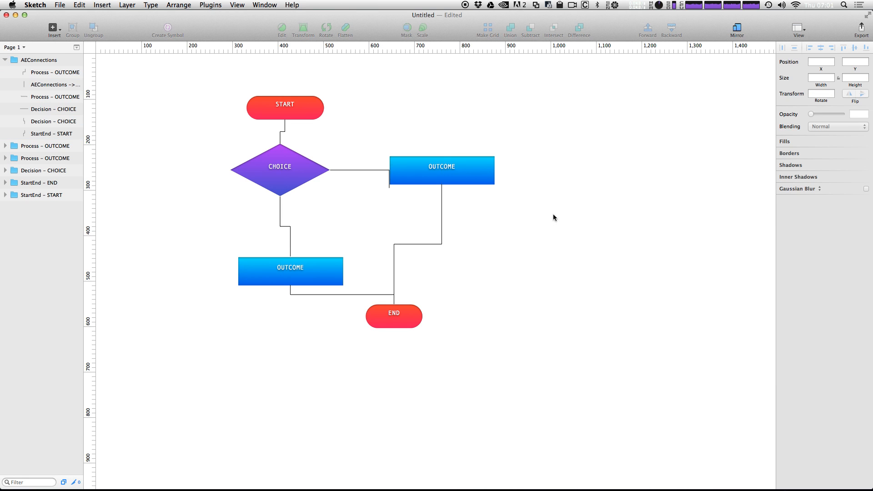
Step: Delete the stray vertical connector line along the left edge of the right-hand OUTCOME box
{"action": "left_click", "coordinate": [389, 195]}
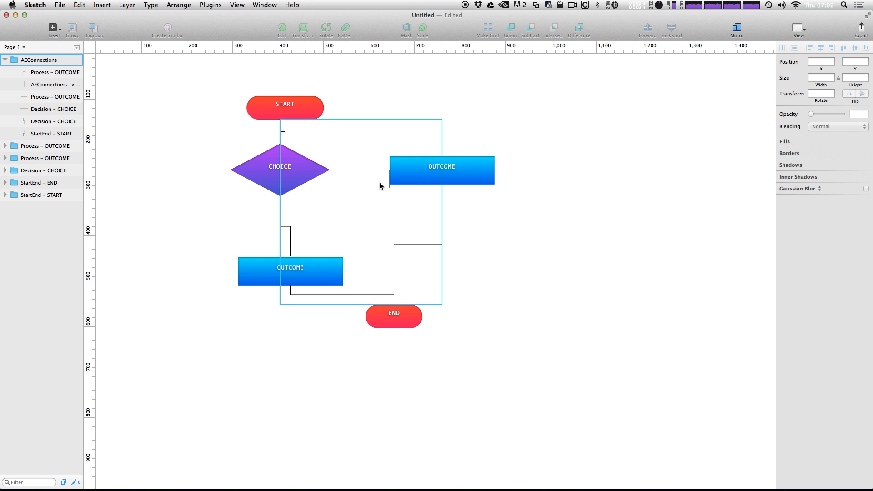
{"action": "left_click", "coordinate": [390, 186]}
{"action": "key", "text": "super+2"}
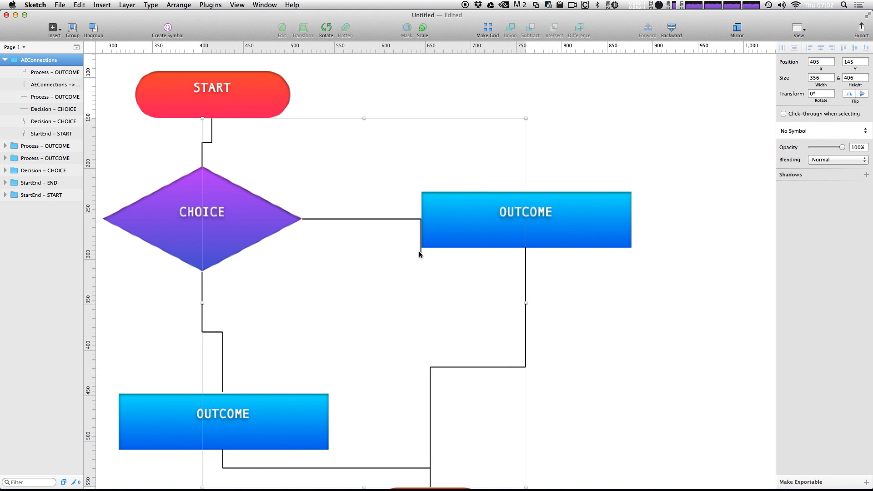
{"action": "left_click", "coordinate": [420, 251]}
{"action": "key", "text": "Delete"}
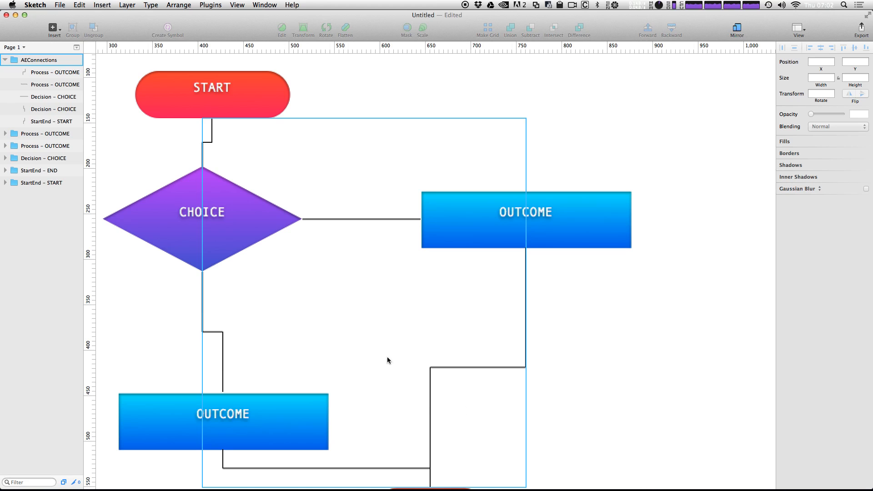
Step: Expand the right-hand OUTCOME group and turn off the inner shadow on its process shape
{"action": "scroll", "coordinate": [295, 282], "scroll_direction": "down", "scroll_amount": 5}
{"action": "scroll", "coordinate": [295, 282], "scroll_direction": "left", "scroll_amount": 3}
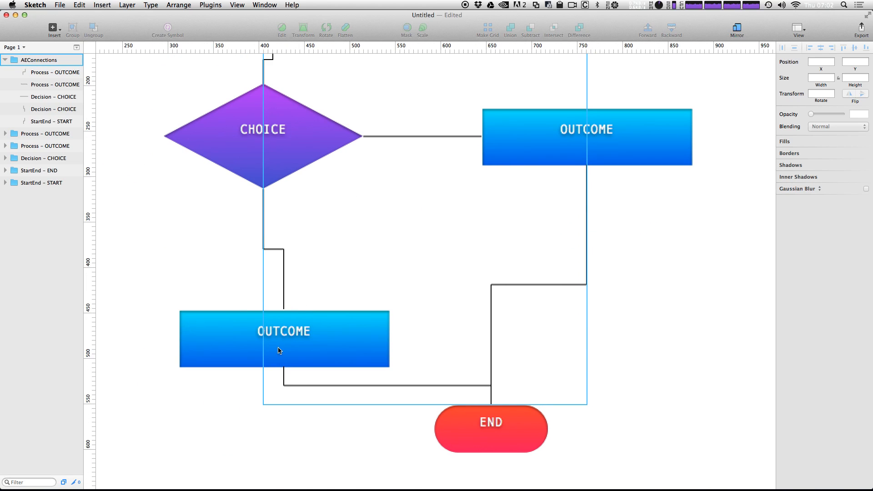
{"action": "left_click", "coordinate": [6, 134]}
{"action": "left_click", "coordinate": [38, 158]}
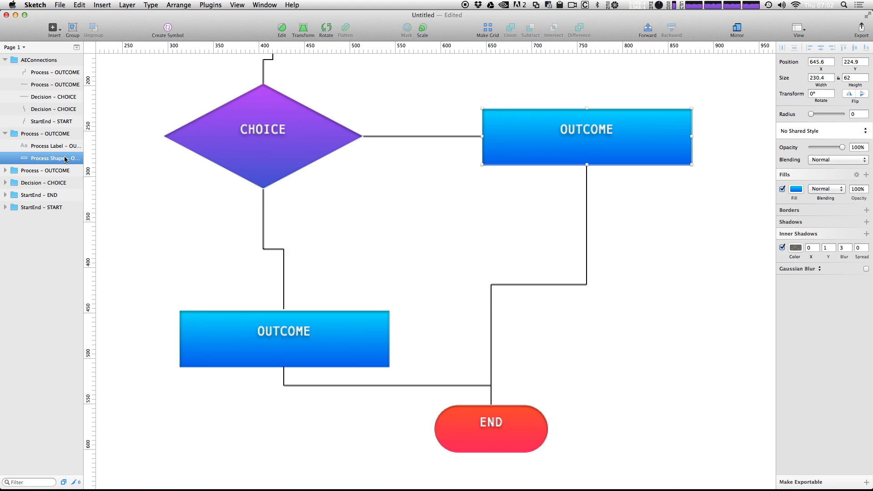
{"action": "left_click_drag", "start_coordinate": [464, 103], "coordinate": [341, 166]}
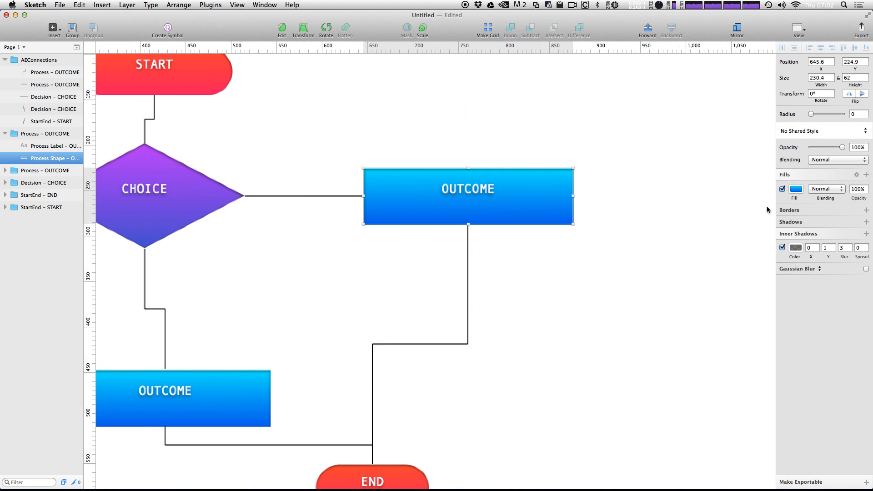
{"action": "left_click", "coordinate": [797, 189]}
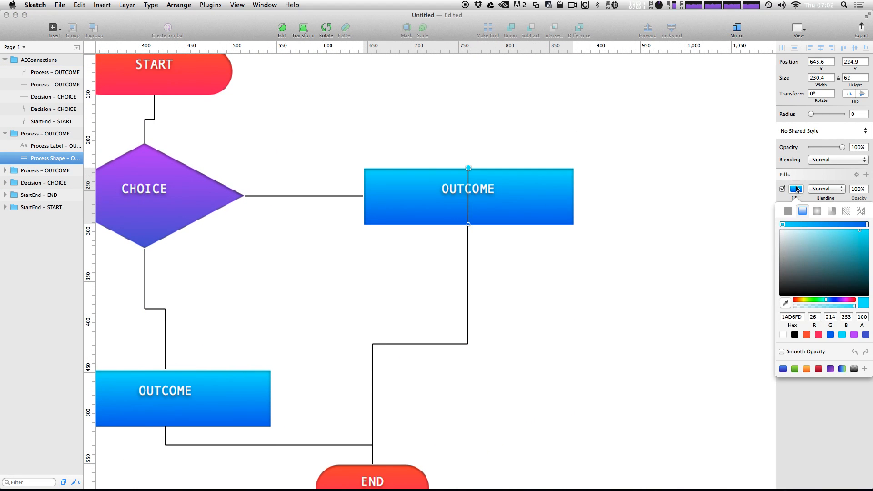
{"action": "left_click", "coordinate": [799, 188]}
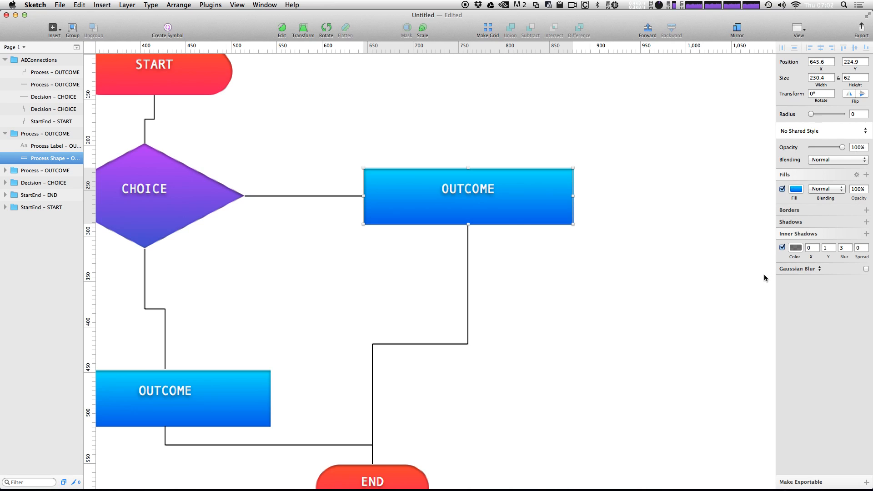
{"action": "left_click", "coordinate": [782, 248]}
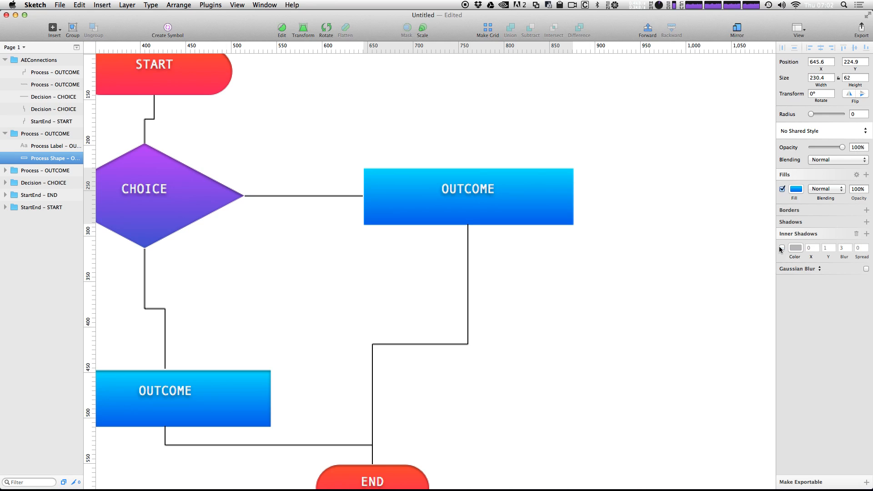
Step: Replace the gradient fill of the right-hand OUTCOME box with a solid red
{"action": "left_click", "coordinate": [796, 189]}
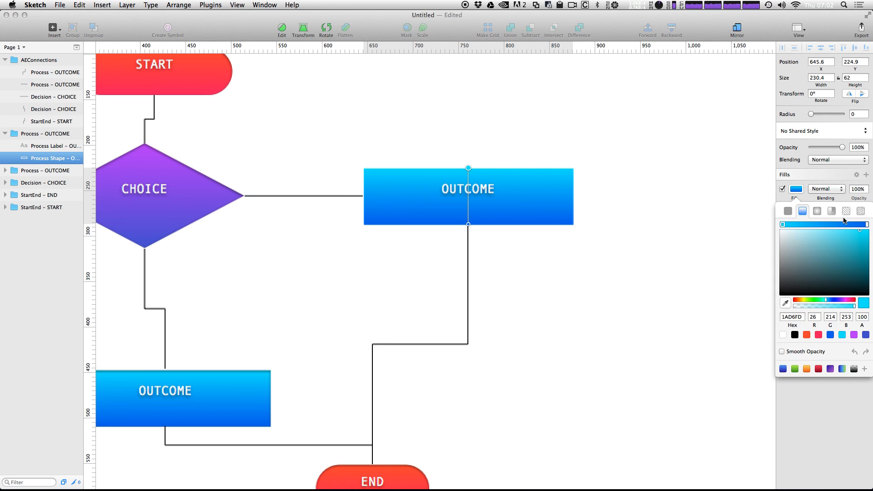
{"action": "left_click", "coordinate": [788, 211]}
{"action": "left_click_drag", "start_coordinate": [810, 258], "coordinate": [853, 233]}
{"action": "left_click", "coordinate": [620, 235]}
{"action": "left_click_drag", "start_coordinate": [497, 217], "coordinate": [498, 245]}
Step: Open the text label of the red OUTCOME box for editing with its whole word selected
{"action": "left_click", "coordinate": [579, 218]}
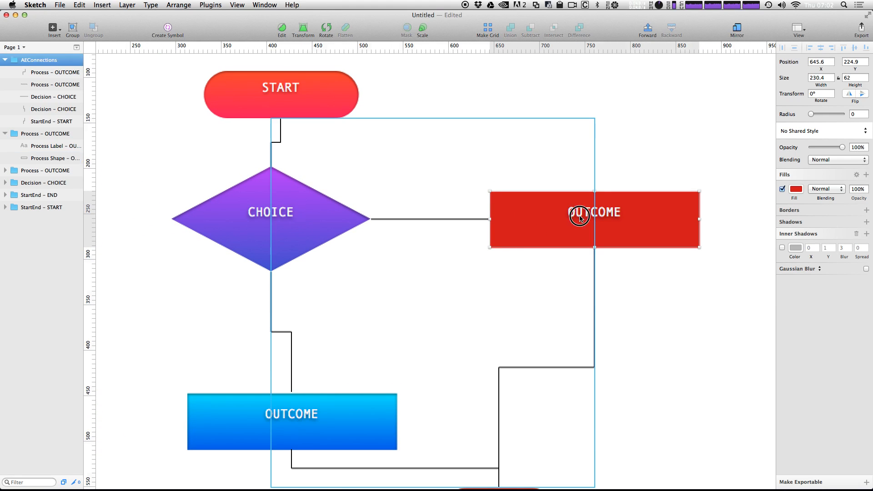
{"action": "double_click", "coordinate": [620, 216]}
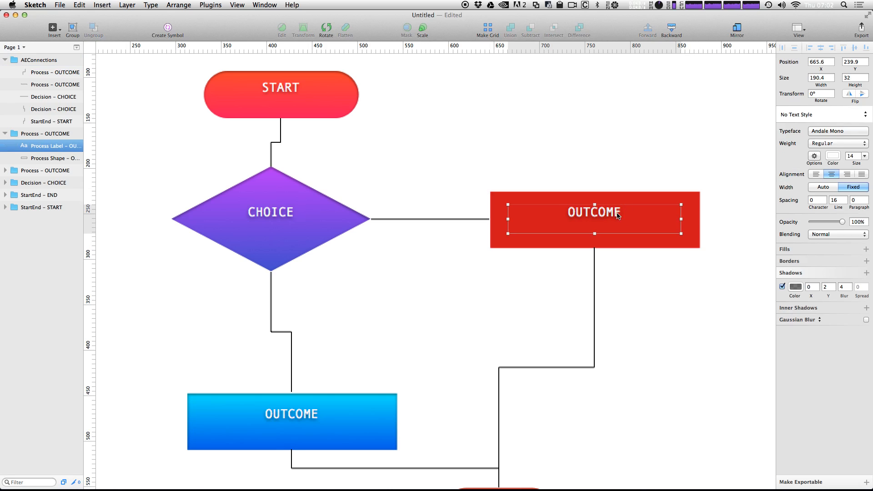
{"action": "double_click", "coordinate": [602, 214]}
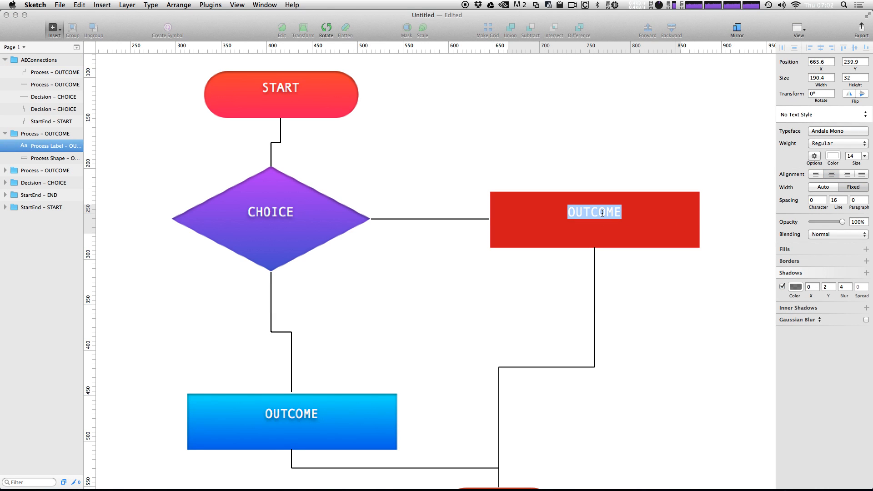